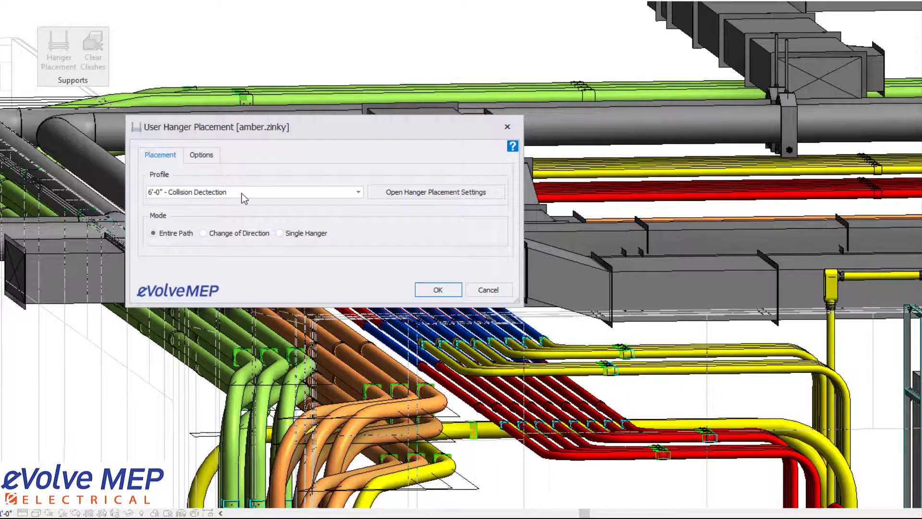
Review the hanger placement profiles and keep 6'-0" - Collision Dectection
{"action": "left_click", "coordinate": [241, 193]}
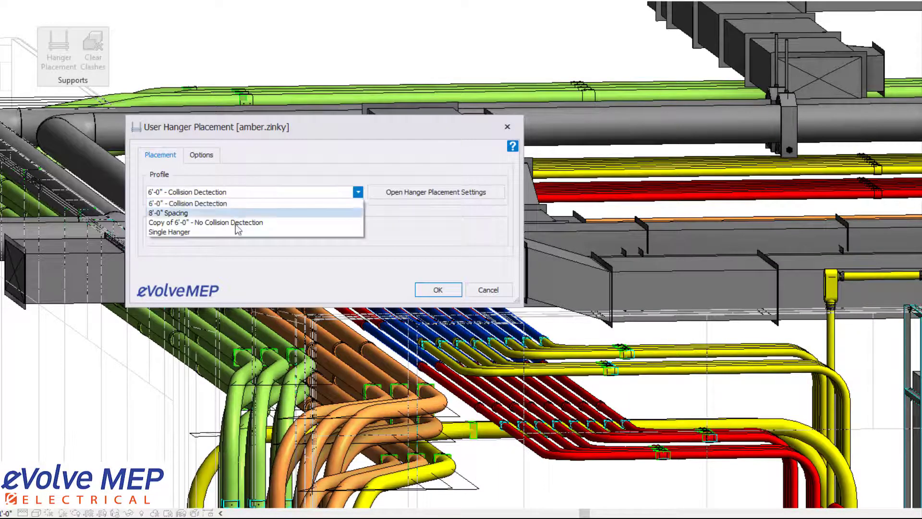
{"action": "left_click", "coordinate": [283, 184]}
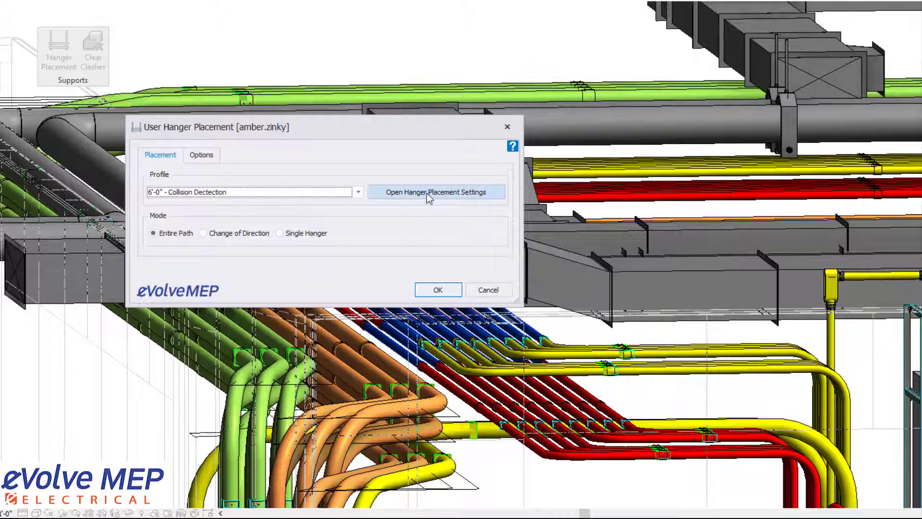
Open project hanger placement settings and load the Copy of 6'-0" - No Collision Dectection profile
{"action": "left_click", "coordinate": [414, 192]}
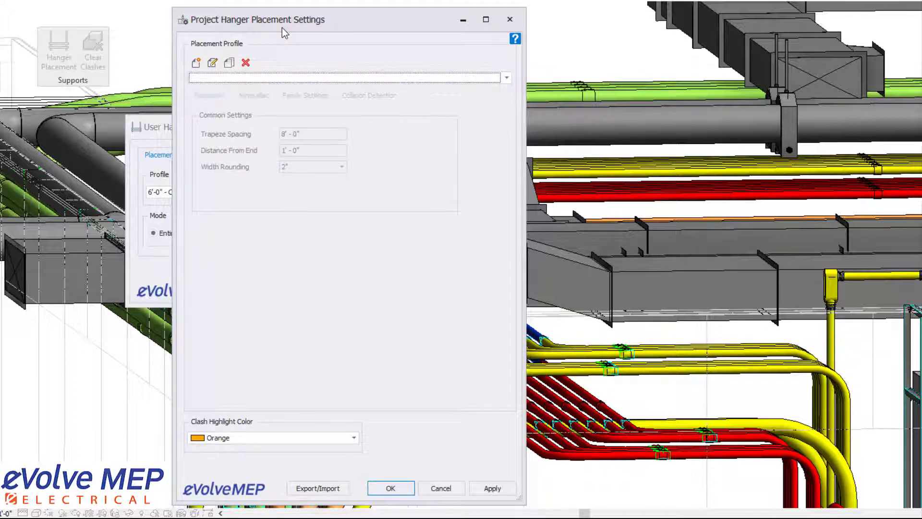
{"action": "left_click", "coordinate": [263, 76]}
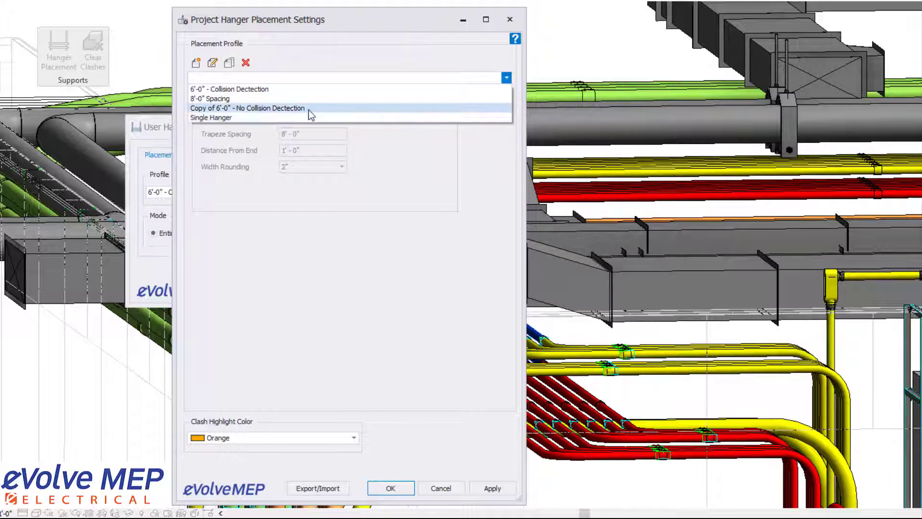
{"action": "left_click", "coordinate": [322, 109]}
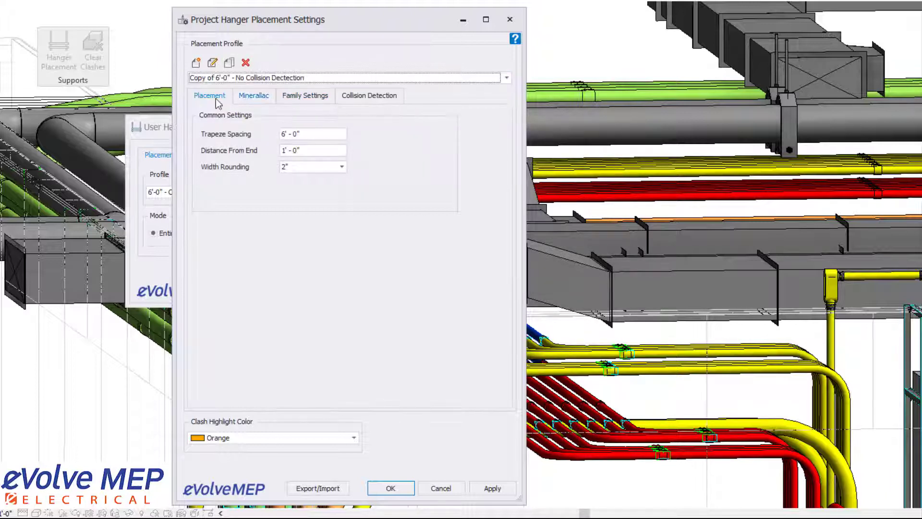
Review Minerallac single-conduit hanger options and hardware sizes, leaving Minerallac turned off
{"action": "mouse_move", "coordinate": [221, 139]}
{"action": "left_click", "coordinate": [250, 95]}
{"action": "left_click", "coordinate": [215, 117]}
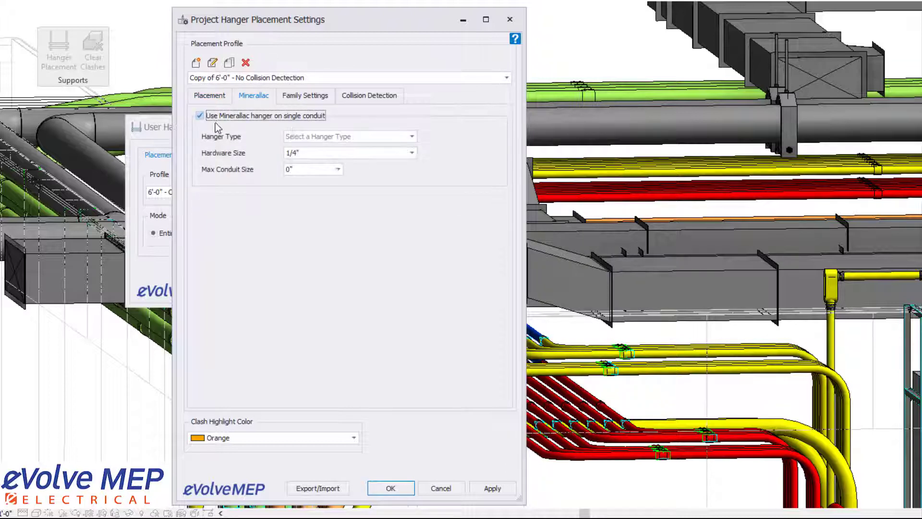
{"action": "left_click", "coordinate": [304, 149]}
{"action": "left_click", "coordinate": [304, 148]}
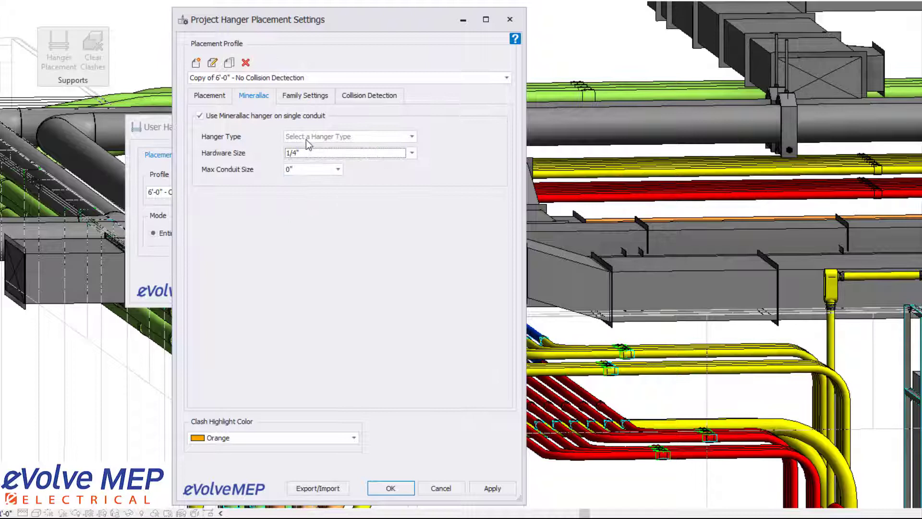
{"action": "left_click", "coordinate": [307, 139]}
{"action": "left_click", "coordinate": [292, 172]}
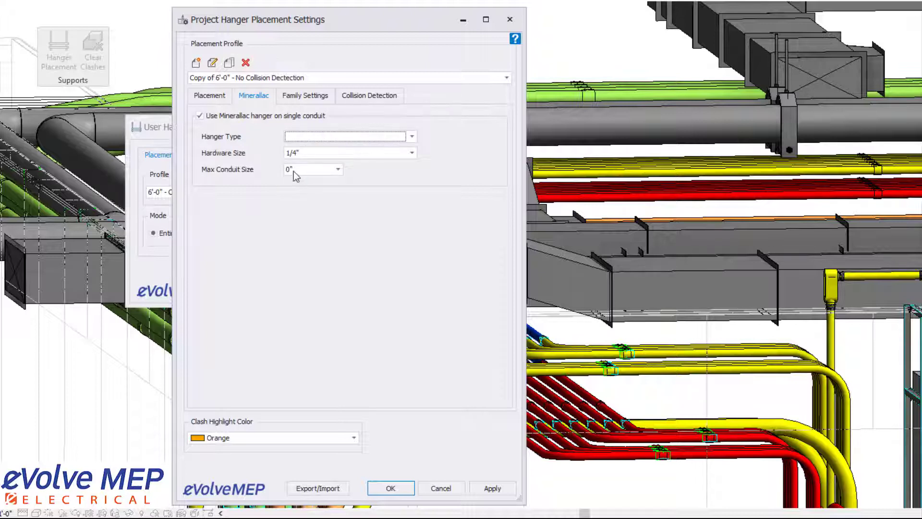
{"action": "left_click", "coordinate": [209, 119]}
Keep Blue Banger attachment and Tier 4 Conduit on Top with 1 5/8" strut
{"action": "left_click", "coordinate": [306, 100]}
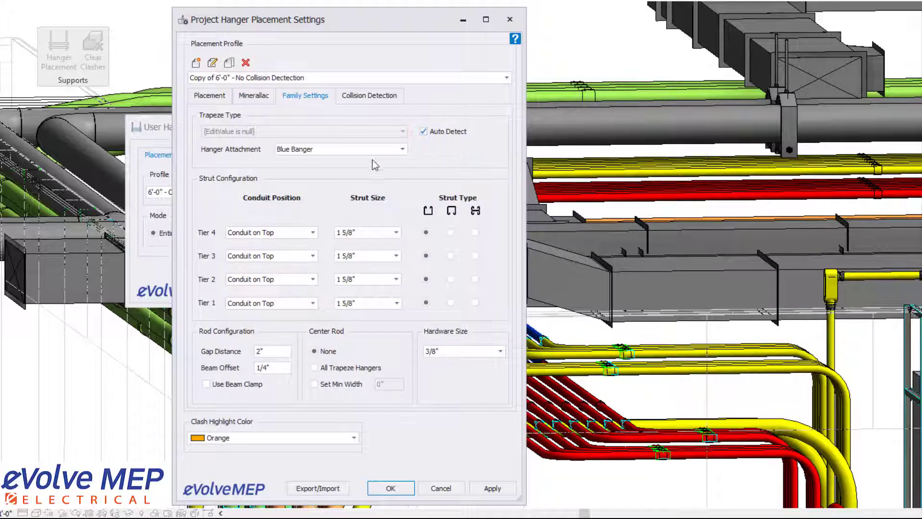
{"action": "left_click", "coordinate": [361, 149]}
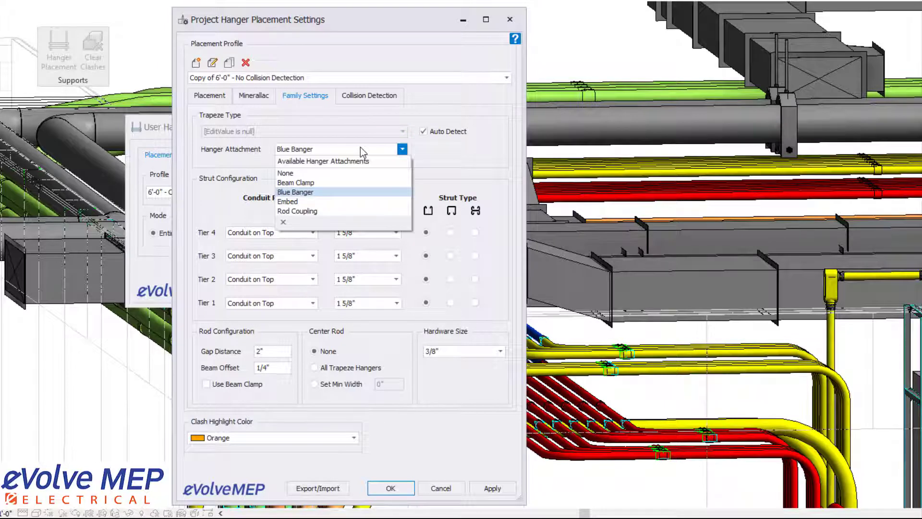
{"action": "left_click", "coordinate": [360, 147]}
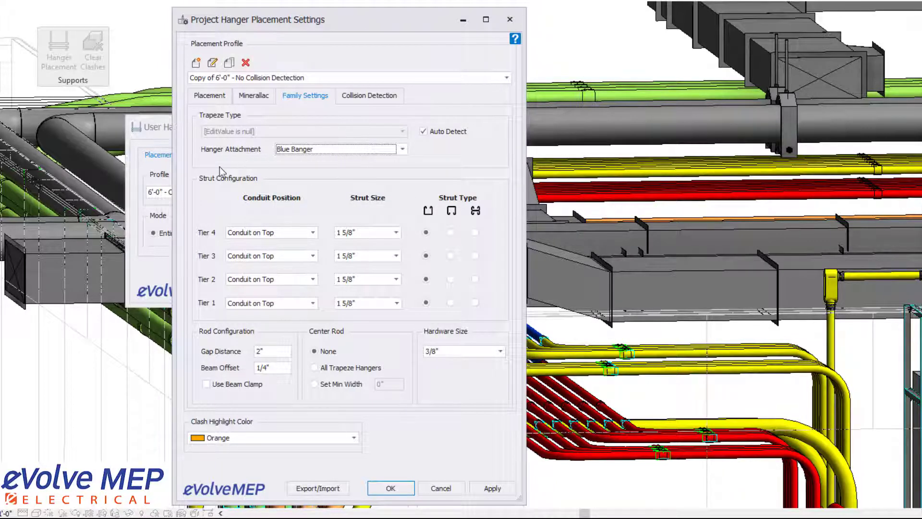
{"action": "left_click", "coordinate": [270, 232]}
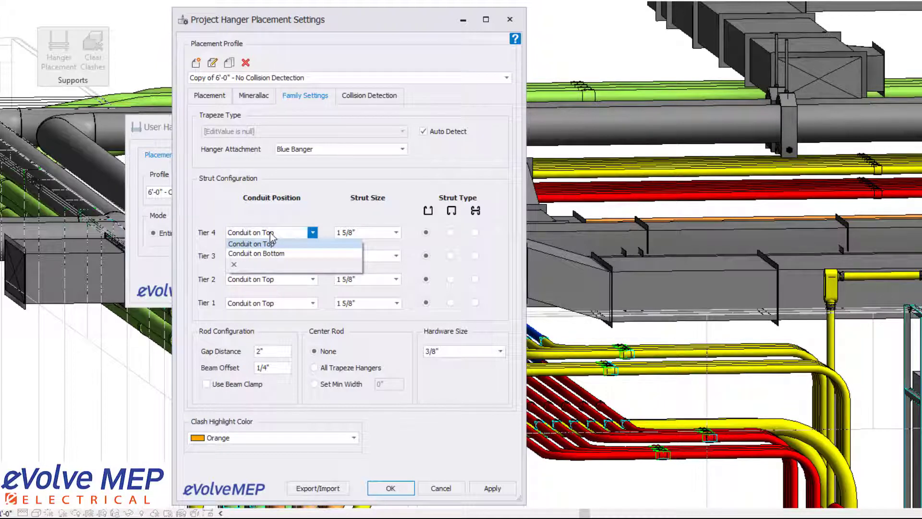
{"action": "left_click", "coordinate": [270, 233]}
{"action": "left_click", "coordinate": [368, 233]}
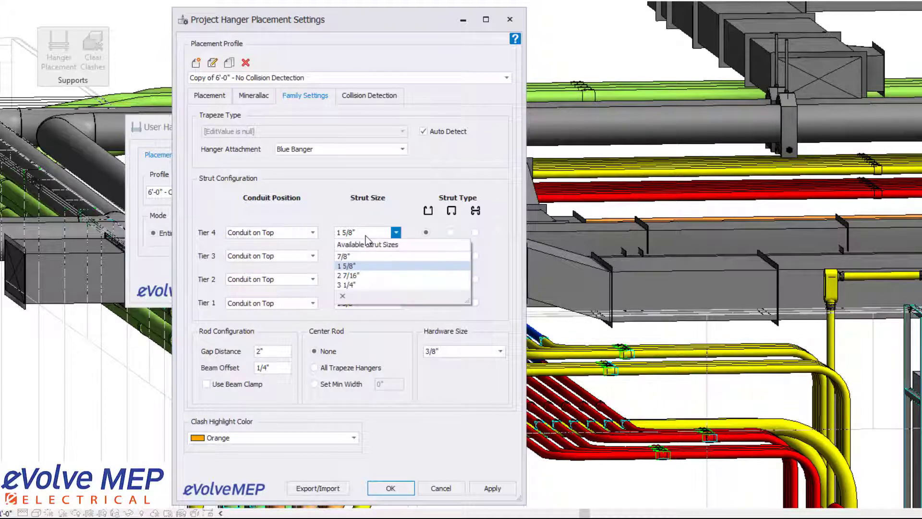
{"action": "left_click", "coordinate": [366, 238]}
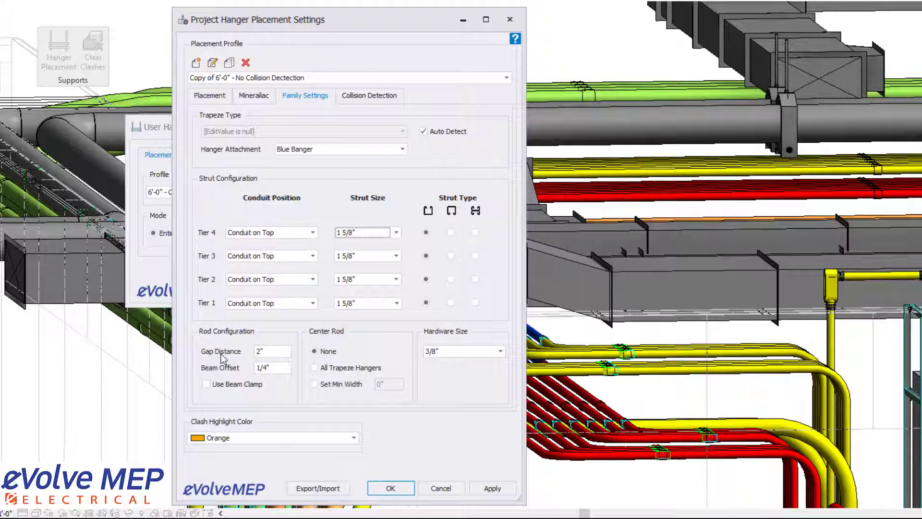
Keep 3/8" rod hardware, review the collision adjustment settings, and save the settings
{"action": "mouse_move", "coordinate": [234, 356]}
{"action": "left_click", "coordinate": [455, 353]}
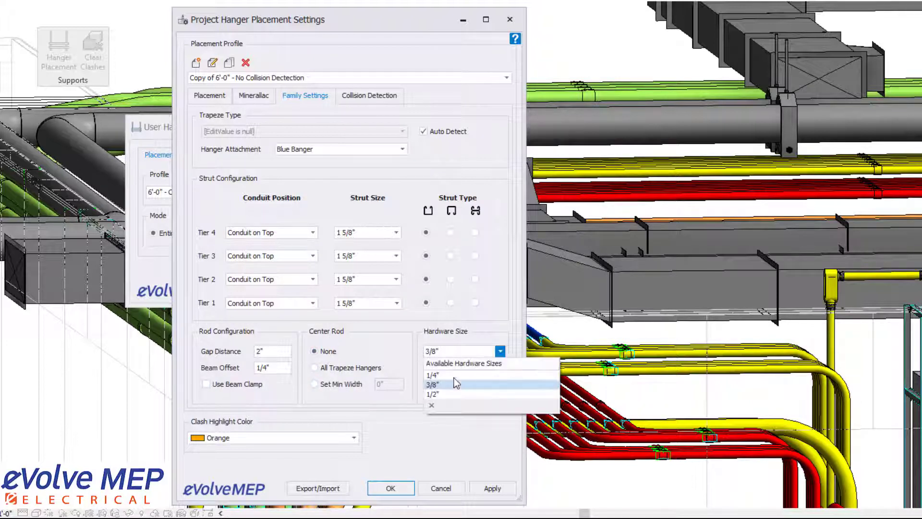
{"action": "left_click", "coordinate": [466, 331]}
{"action": "left_click", "coordinate": [383, 96]}
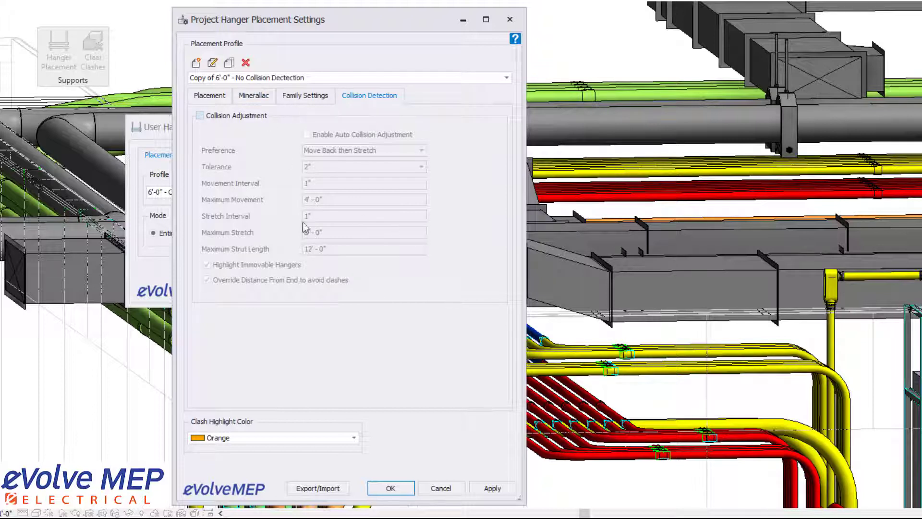
{"action": "left_click", "coordinate": [391, 488]}
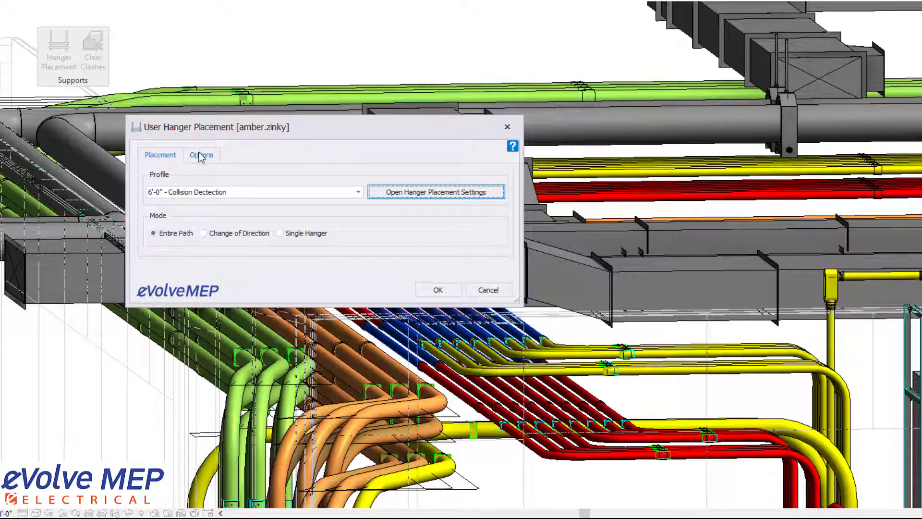
Keep the architectural linked model as attachment and choose Copy of 6'-0" - No Collision Dectection
{"action": "left_click", "coordinate": [201, 156]}
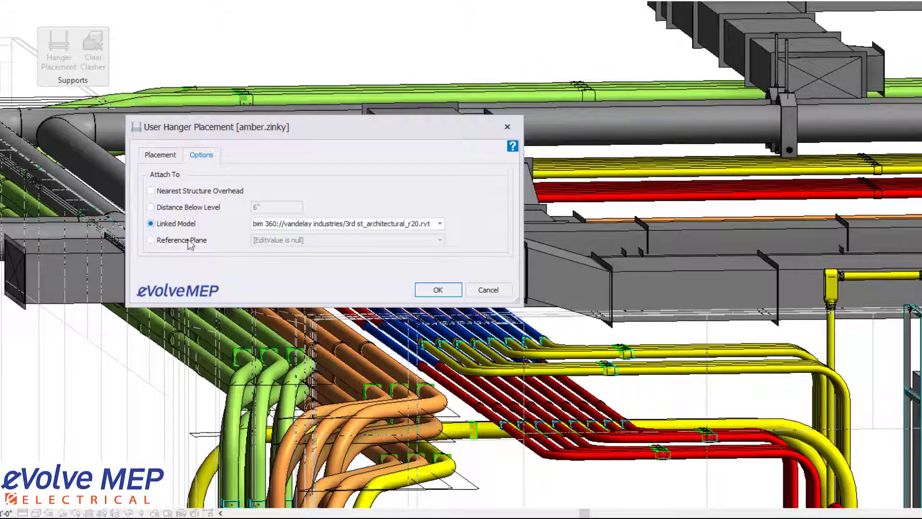
{"action": "left_click", "coordinate": [308, 225]}
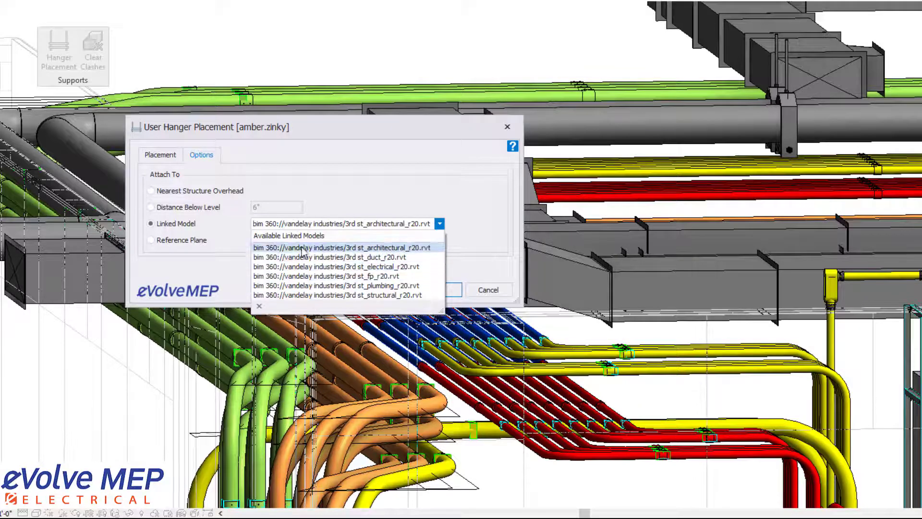
{"action": "left_click", "coordinate": [316, 177]}
{"action": "left_click", "coordinate": [174, 158]}
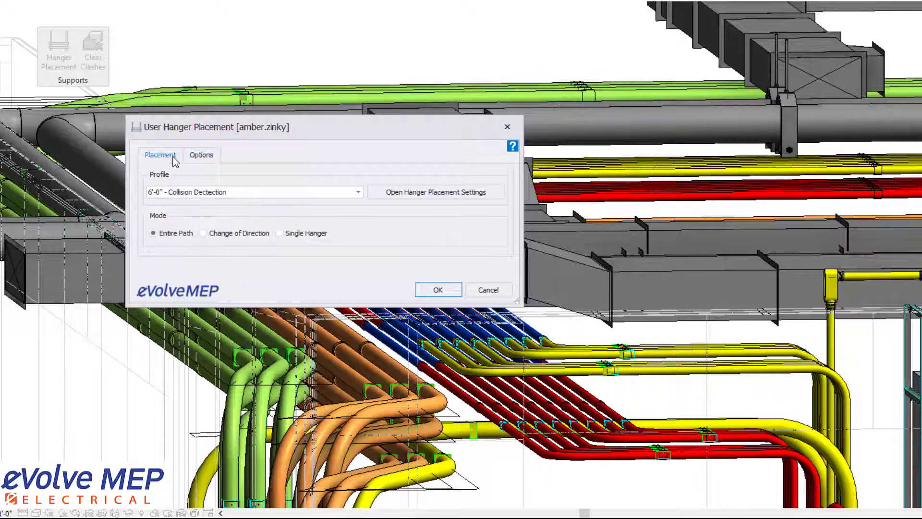
{"action": "left_click", "coordinate": [339, 192]}
{"action": "left_click", "coordinate": [286, 223]}
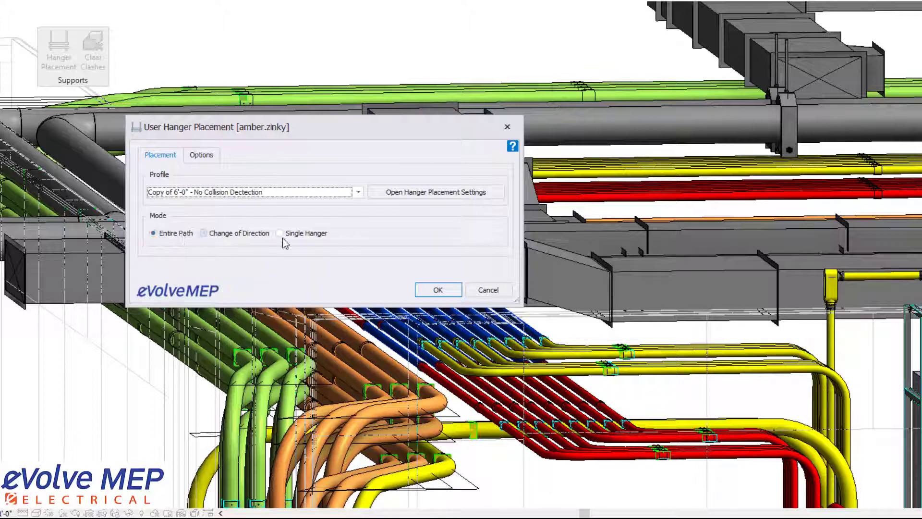
Place hangers along the entire conduit path and orbit toward the duct junction to inspect them
{"action": "left_click", "coordinate": [429, 289]}
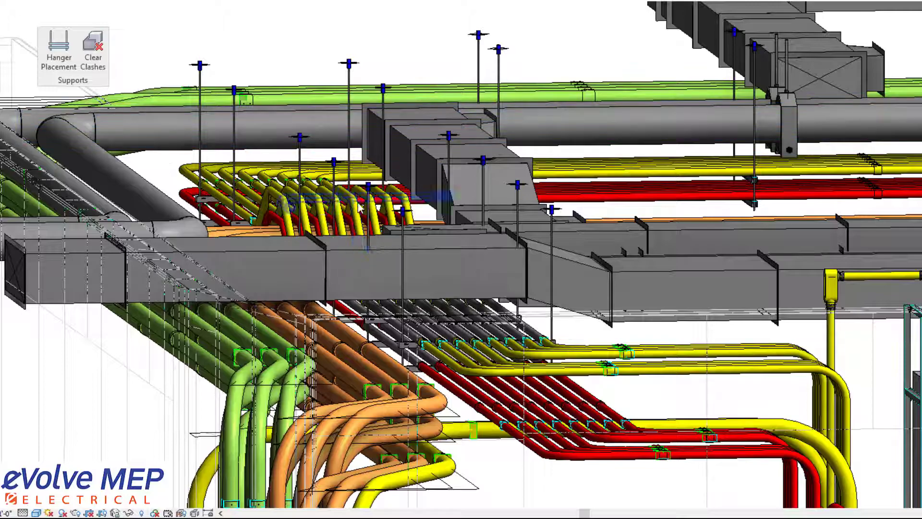
{"action": "middle_click_drag", "start_coordinate": [509, 287], "coordinate": [576, 216], "text": "shift"}
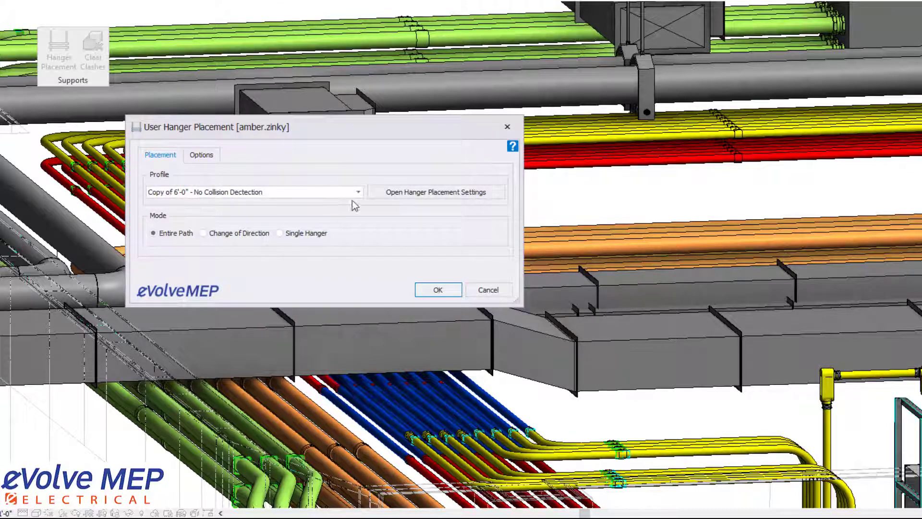
Load the 6'-0" - Collision Dectection profile and review its Minerallac, strut and collision tabs
{"action": "left_click", "coordinate": [387, 190]}
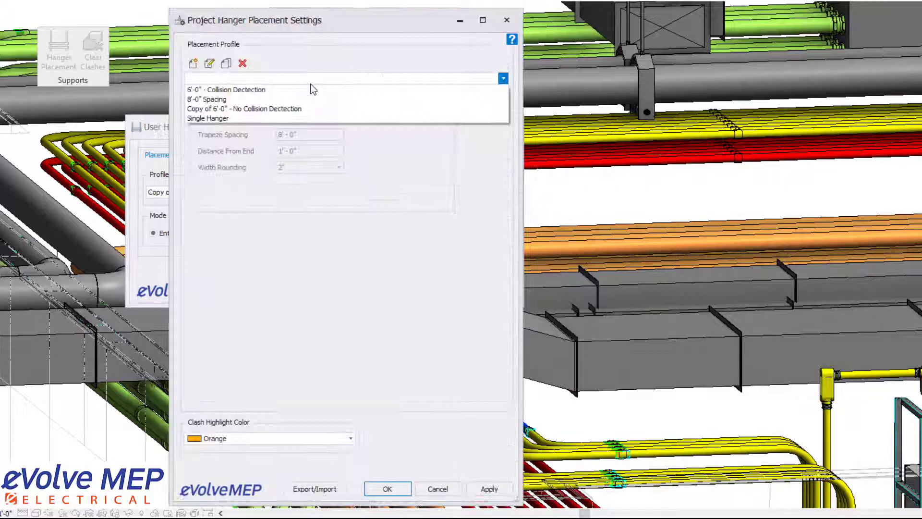
{"action": "left_click", "coordinate": [282, 91]}
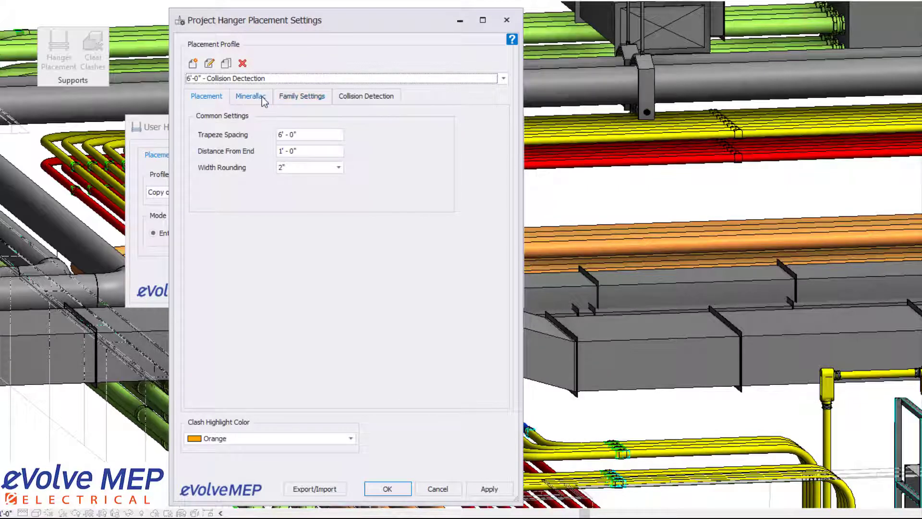
{"action": "left_click", "coordinate": [262, 97]}
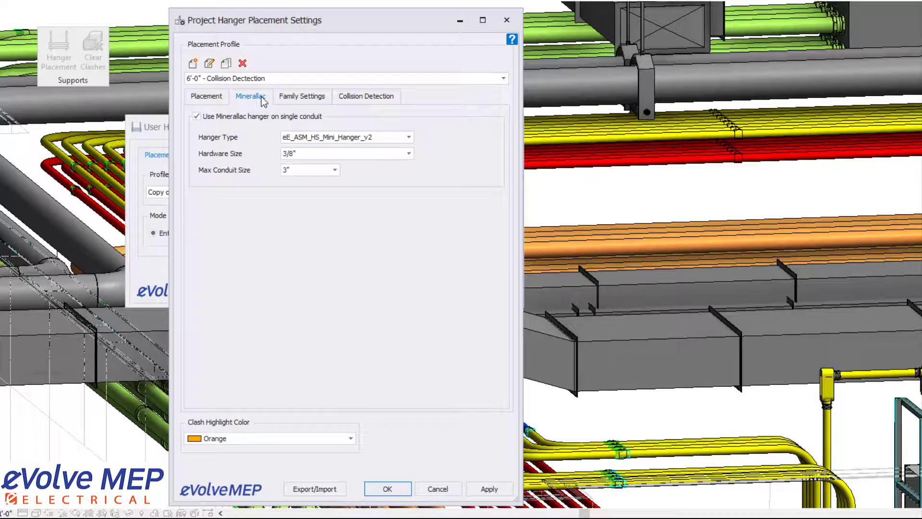
{"action": "left_click", "coordinate": [299, 95]}
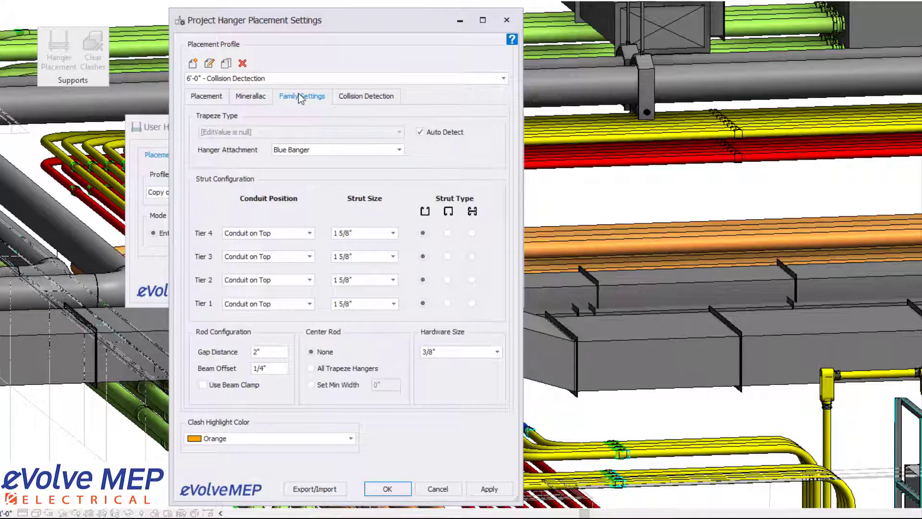
{"action": "left_click", "coordinate": [361, 96]}
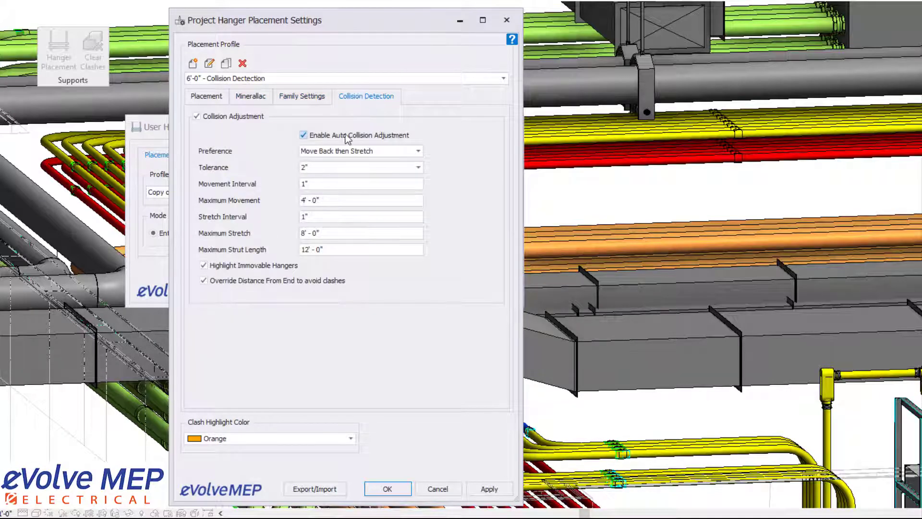
{"action": "mouse_move", "coordinate": [348, 139]}
{"action": "mouse_move", "coordinate": [222, 170]}
Close the hanger settings and select the 6'-0" - Collision Dectection placement profile
{"action": "left_click", "coordinate": [384, 488]}
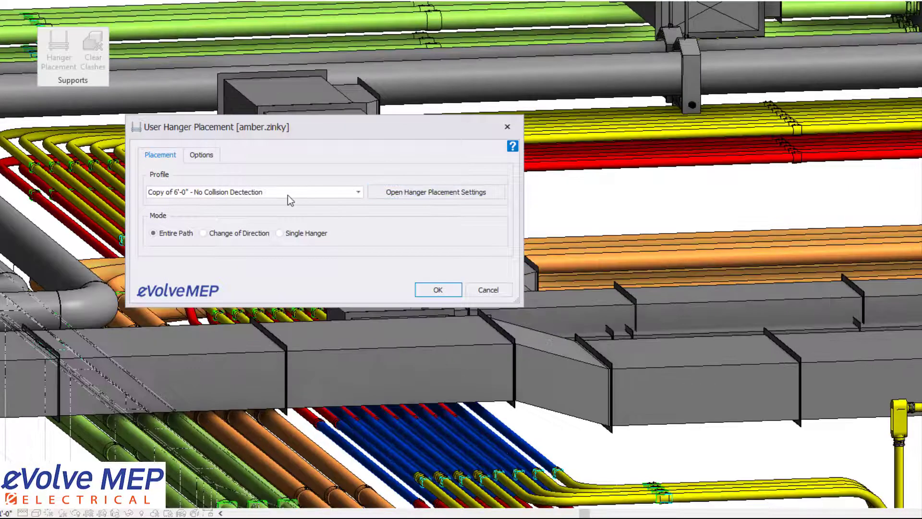
{"action": "left_click", "coordinate": [286, 193]}
{"action": "left_click", "coordinate": [246, 203]}
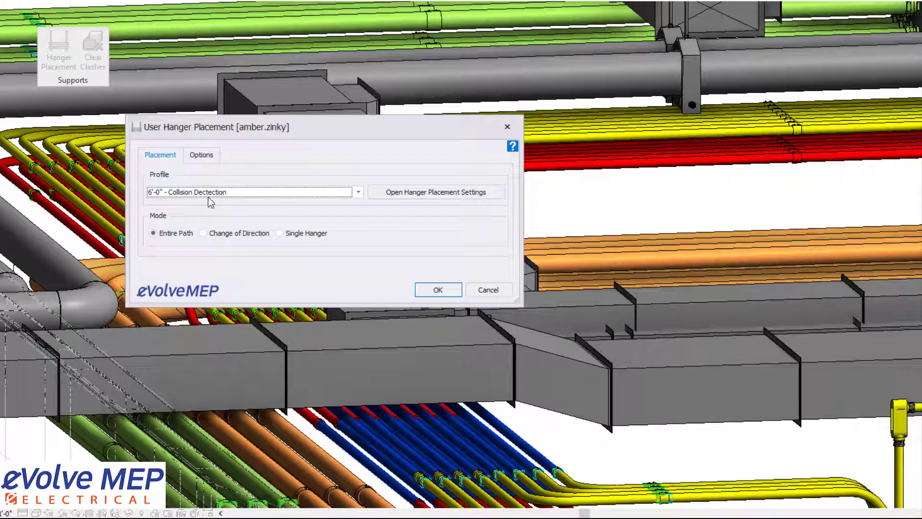